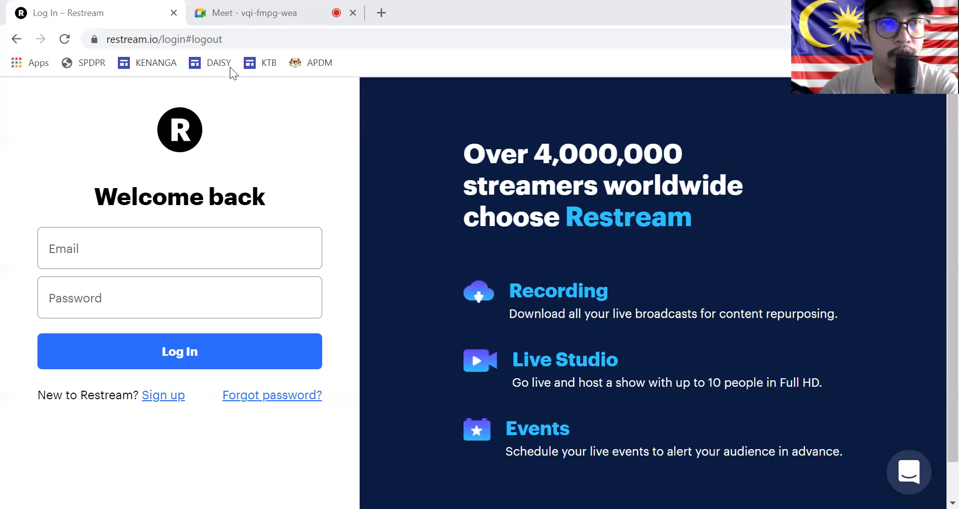
Step: Glance at the Google Meet tab, then return to the empty Restream login page
{"action": "key", "text": "ctrl+Tab"}
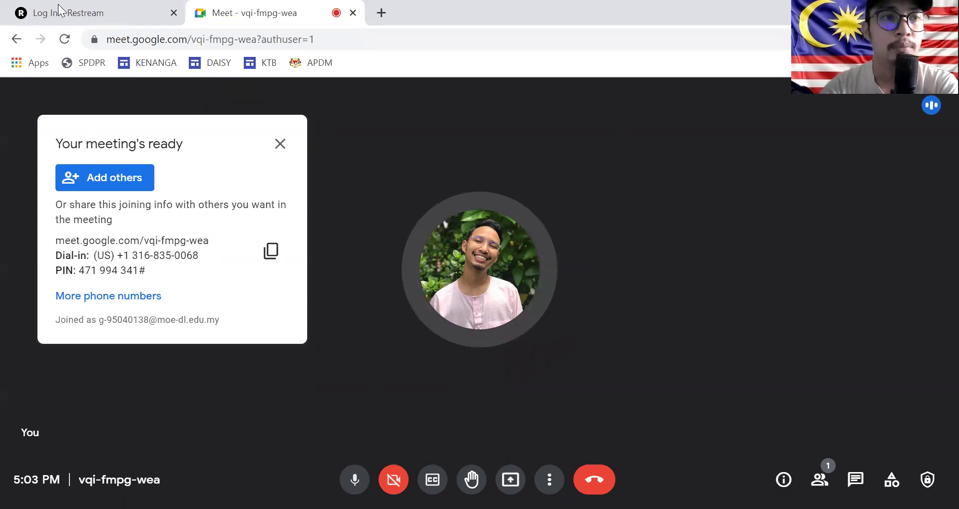
{"action": "left_click", "coordinate": [90, 16]}
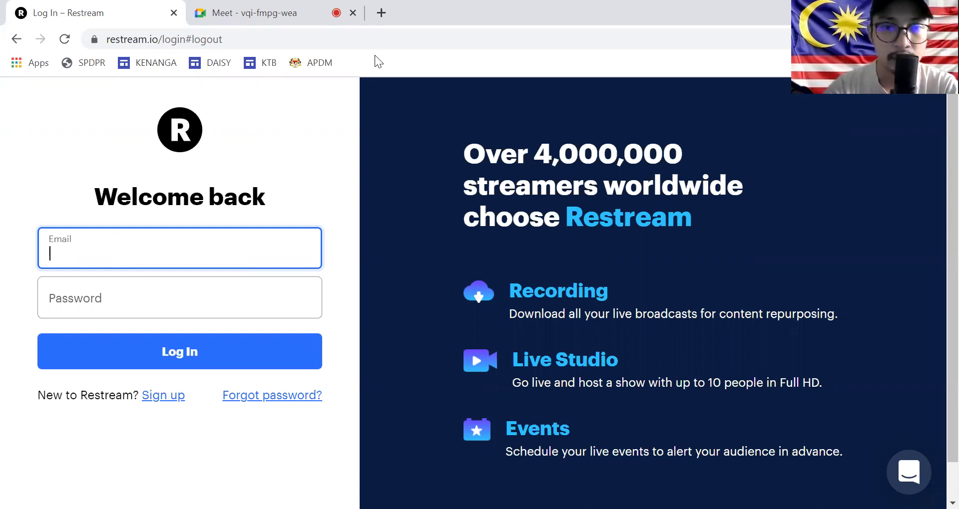
{"action": "key", "text": "alt+Tab"}
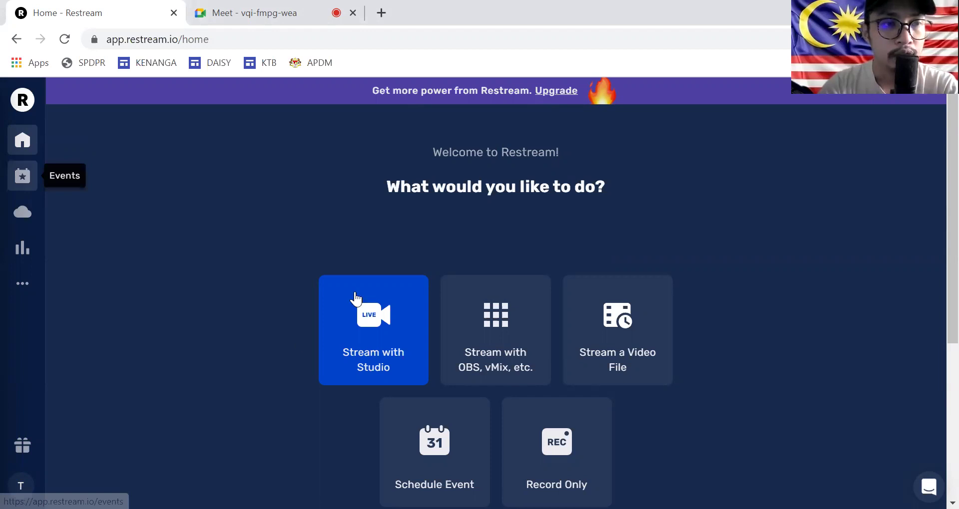
Step: From Events, schedule a new live stream titled TEST for Aug 31, 2021, 05:15 PM
{"action": "left_click", "coordinate": [23, 179]}
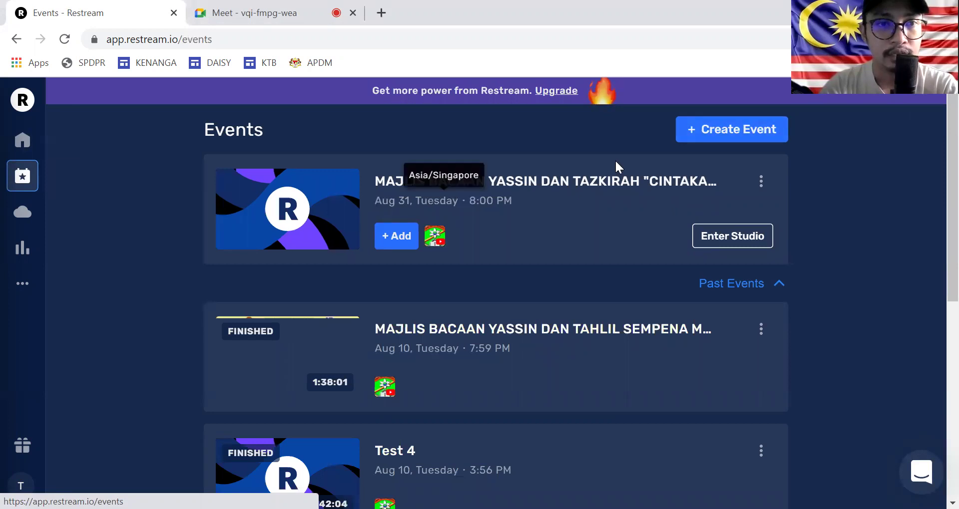
{"action": "left_click", "coordinate": [709, 133]}
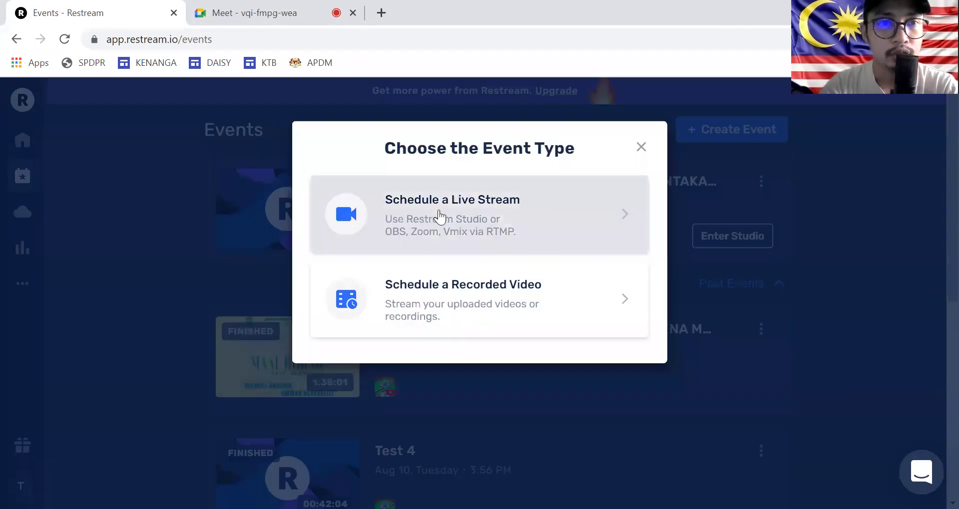
{"action": "left_click", "coordinate": [504, 212]}
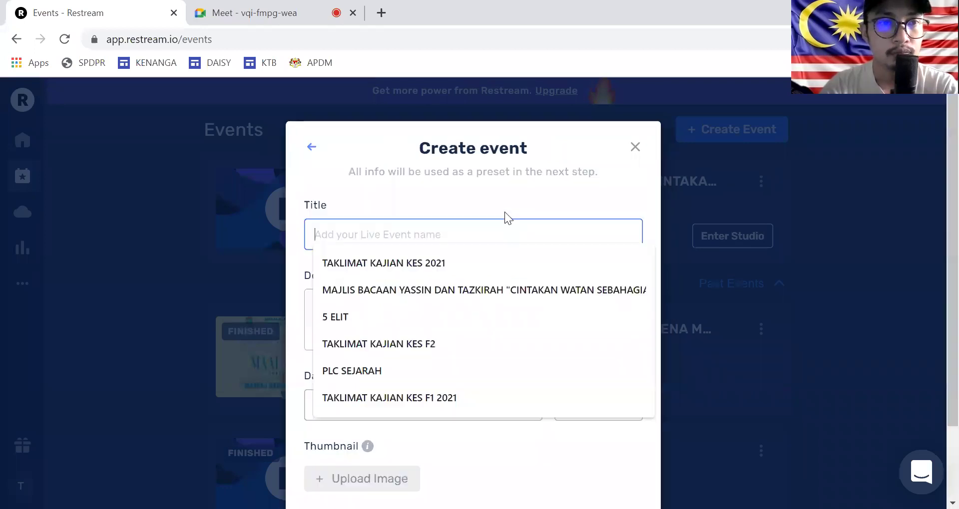
{"action": "left_click", "coordinate": [566, 189]}
{"action": "left_click", "coordinate": [472, 240]}
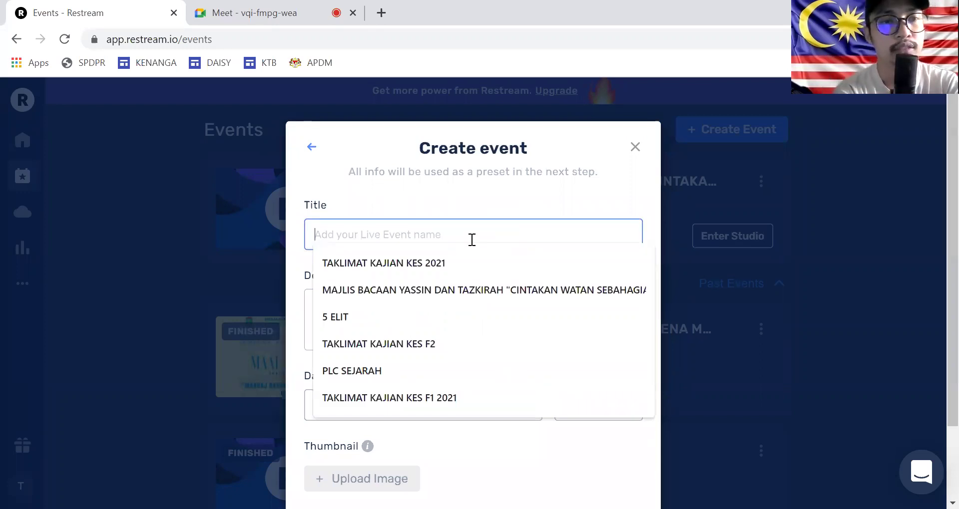
{"action": "type", "text": "TEST"}
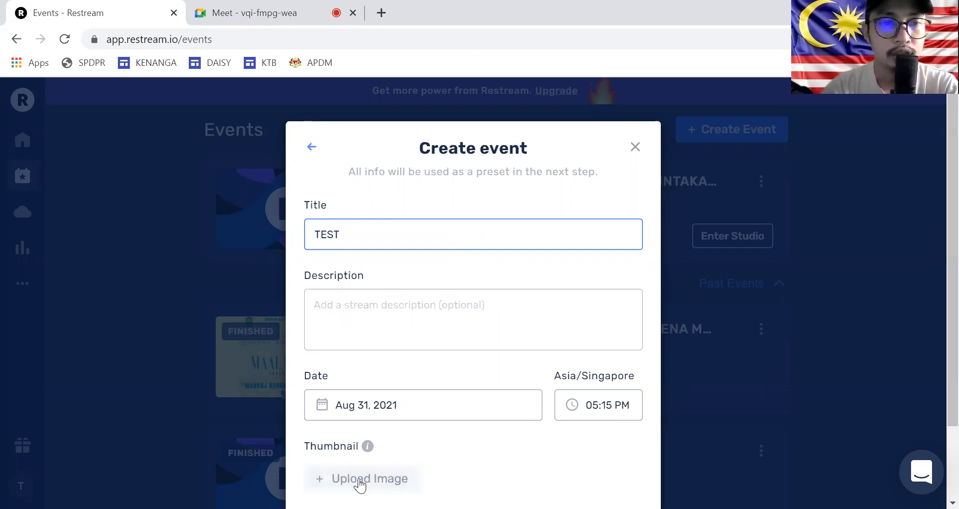
{"action": "scroll", "coordinate": [594, 440], "scroll_direction": "down", "scroll_amount": 2}
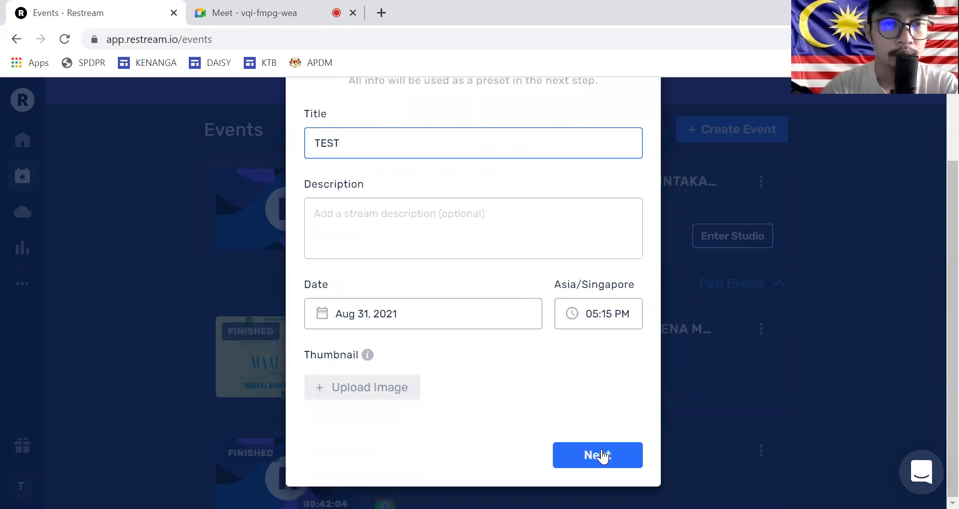
Step: Try adding YouTube as an extra destination, then close the plan-upgrade notice
{"action": "left_click", "coordinate": [601, 455]}
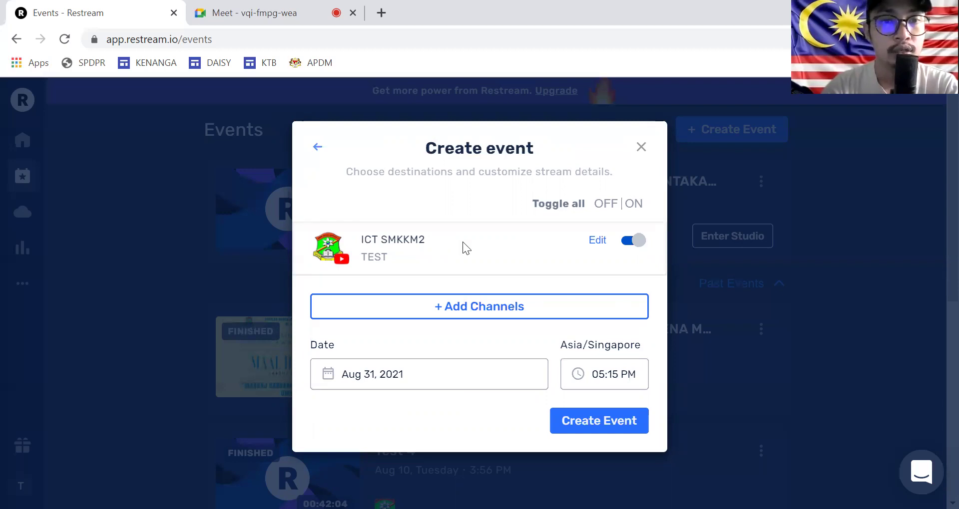
{"action": "left_click", "coordinate": [480, 313]}
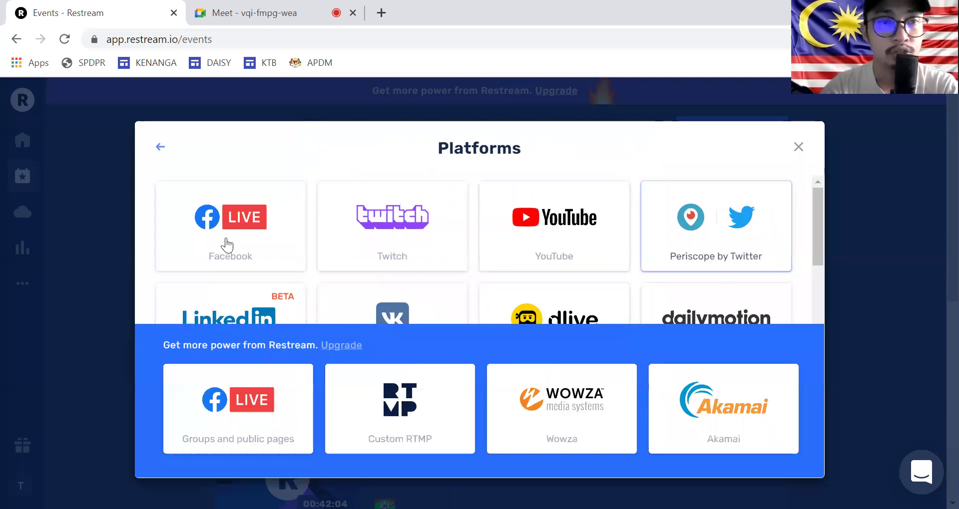
{"action": "left_click", "coordinate": [557, 239]}
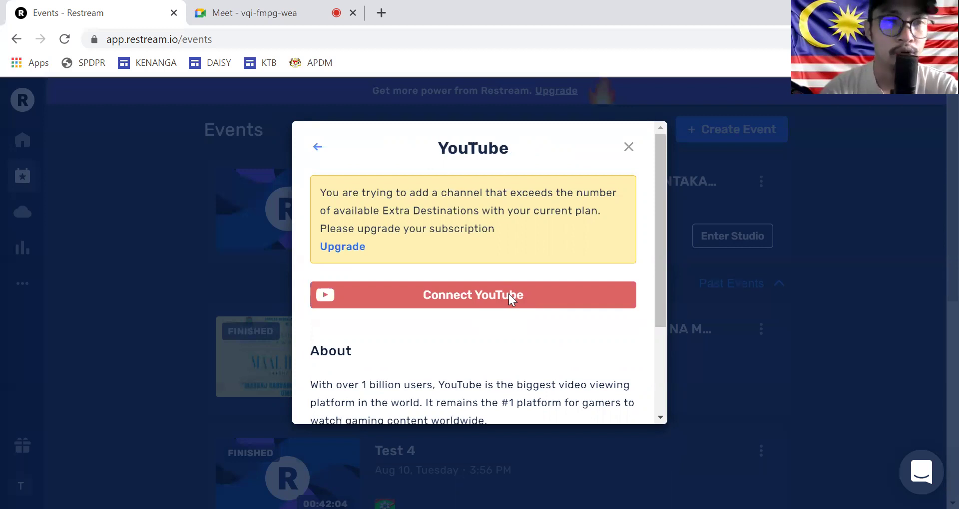
{"action": "left_click", "coordinate": [628, 147]}
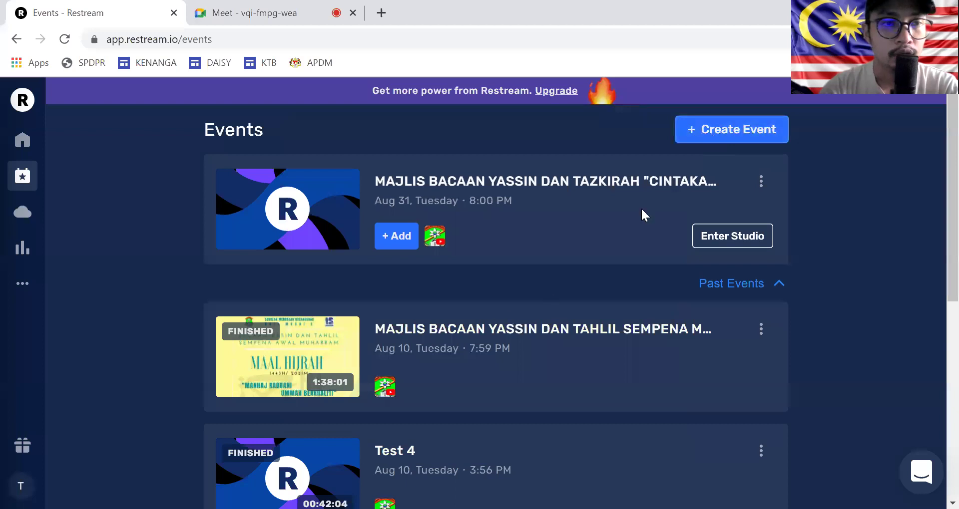
Step: Schedule a new live stream titled TEST and continue to the destinations step
{"action": "left_click", "coordinate": [707, 136]}
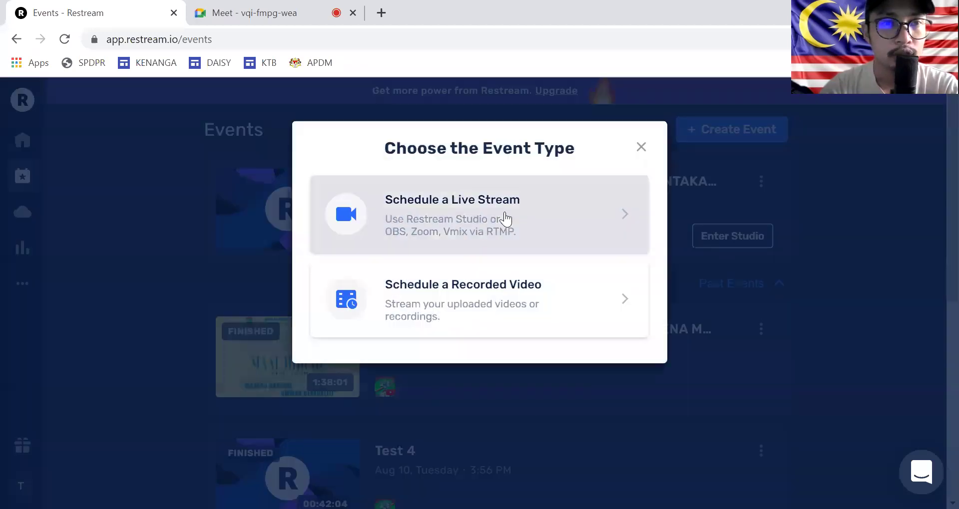
{"action": "left_click", "coordinate": [512, 217]}
{"action": "left_click", "coordinate": [488, 233]}
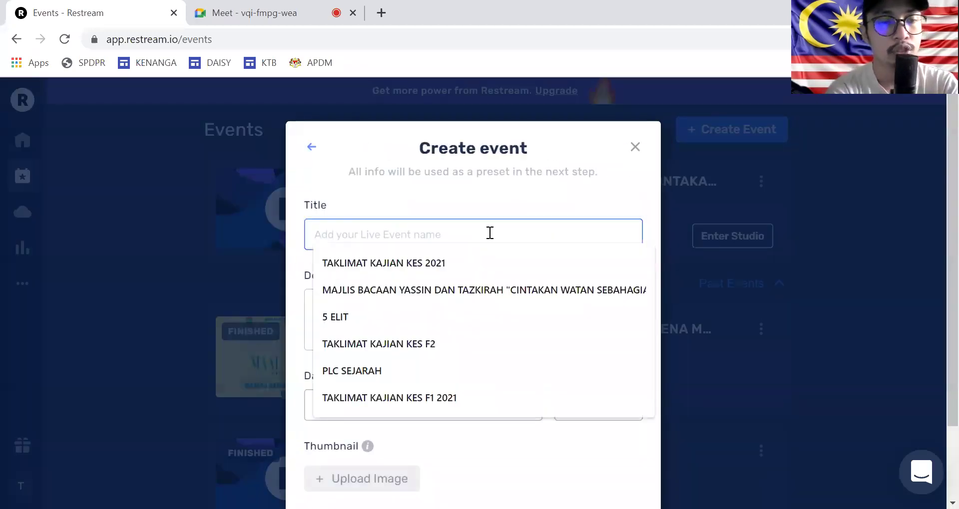
{"action": "type", "text": "test"}
{"action": "left_click", "coordinate": [476, 266]}
{"action": "scroll", "coordinate": [399, 407], "scroll_direction": "down", "scroll_amount": 2}
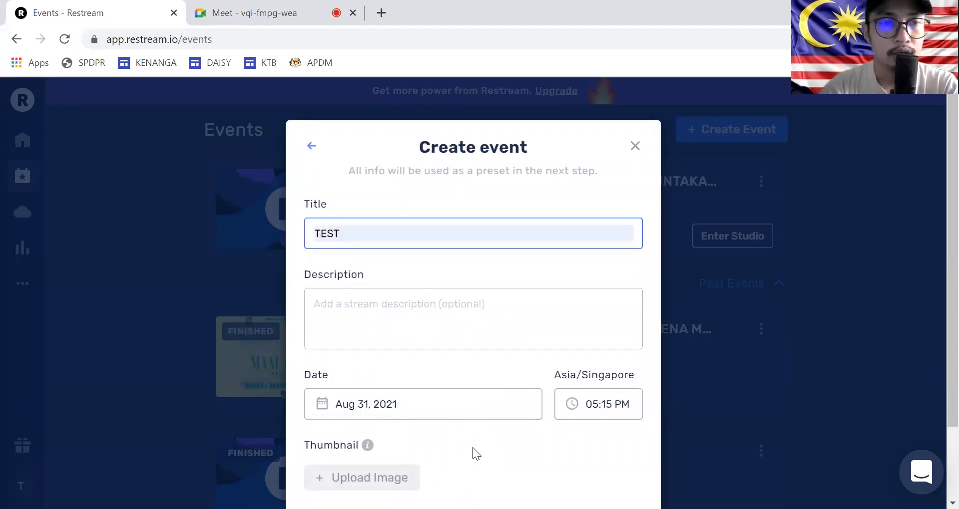
{"action": "left_click", "coordinate": [617, 464]}
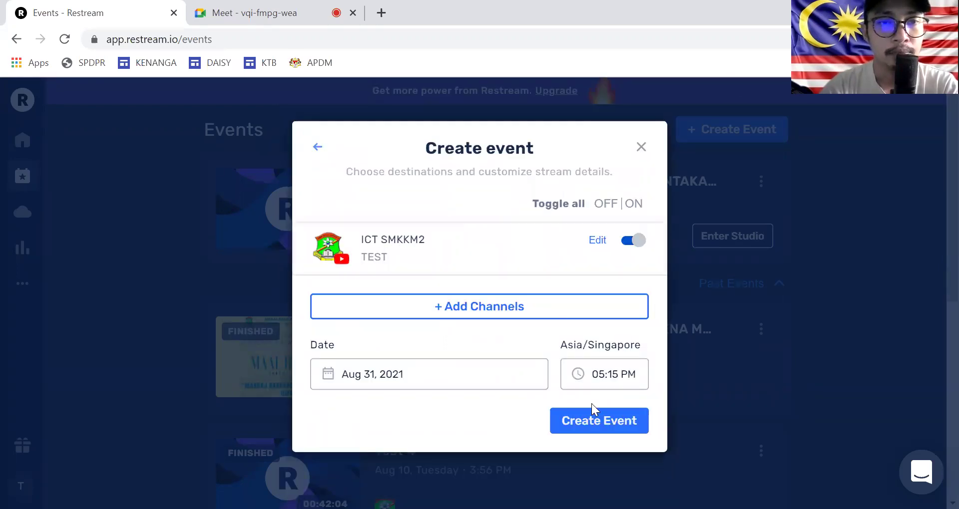
Step: Set the YouTube destination's privacy to Unlisted and save it
{"action": "left_click", "coordinate": [598, 241]}
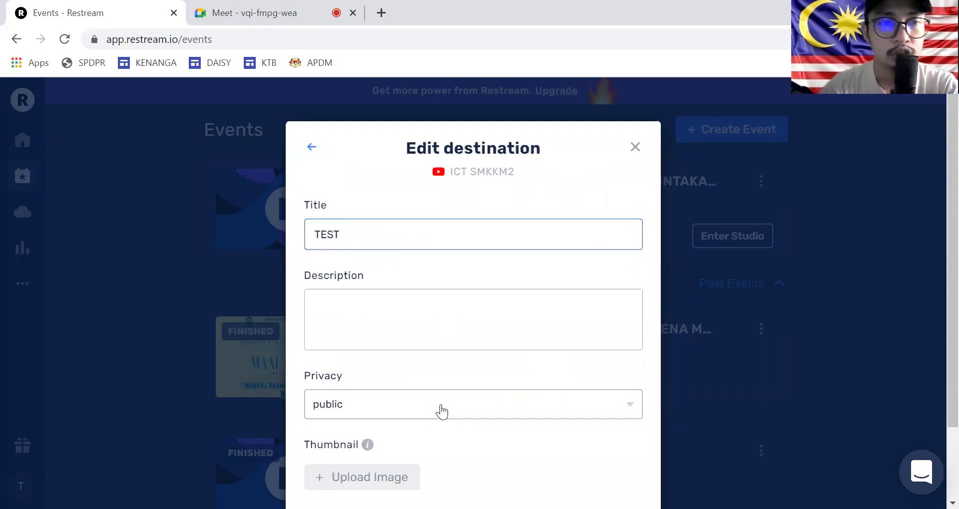
{"action": "left_click", "coordinate": [441, 412]}
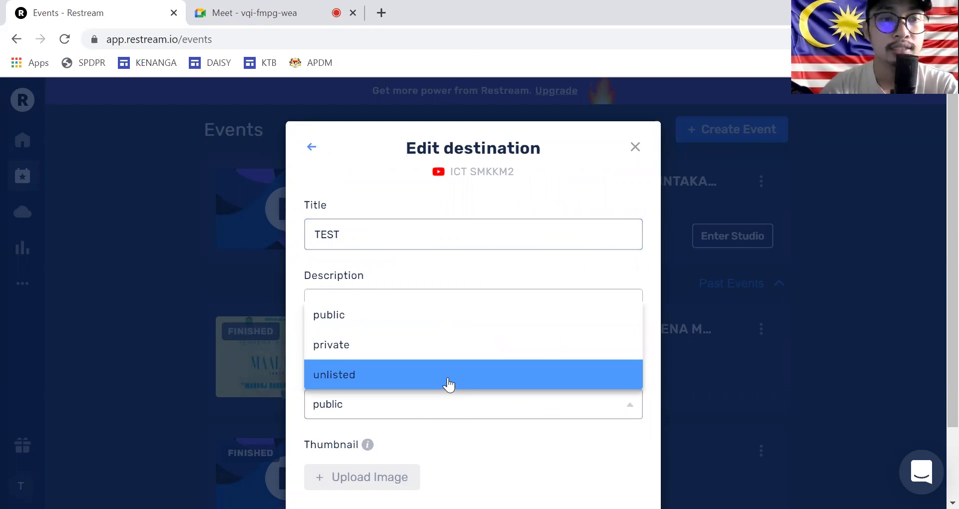
{"action": "left_click", "coordinate": [448, 382]}
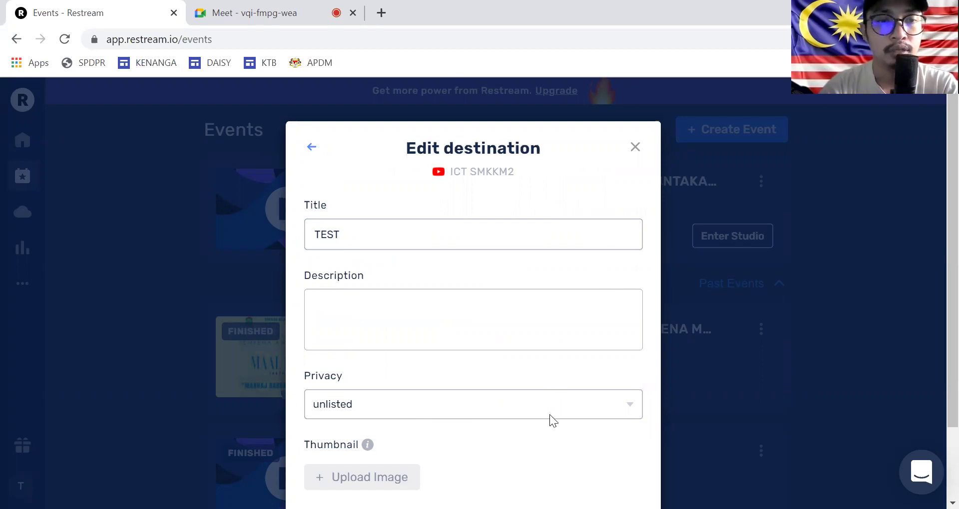
{"action": "scroll", "coordinate": [574, 459], "scroll_direction": "down", "scroll_amount": 2}
{"action": "left_click", "coordinate": [582, 456]}
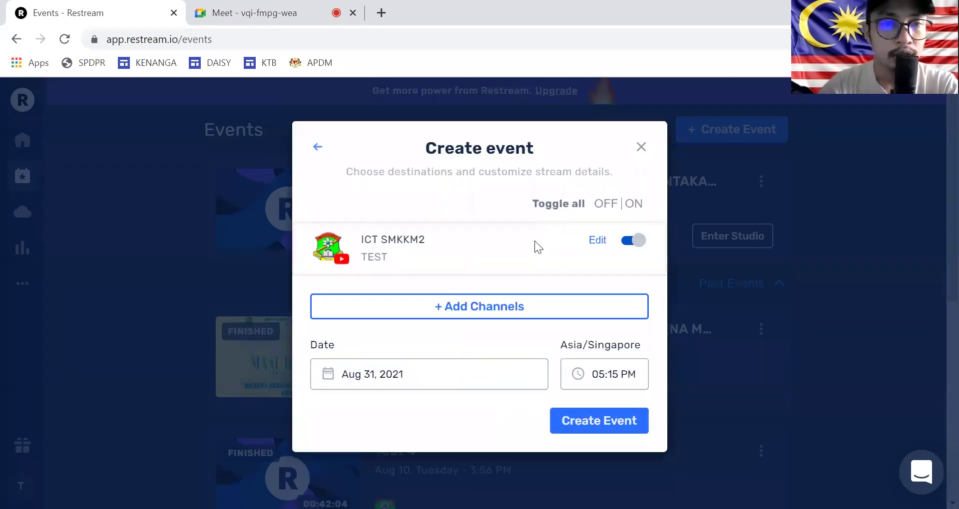
Step: Create the TEST event for Aug 31, 5:15 PM and open its options menu
{"action": "left_click", "coordinate": [591, 423]}
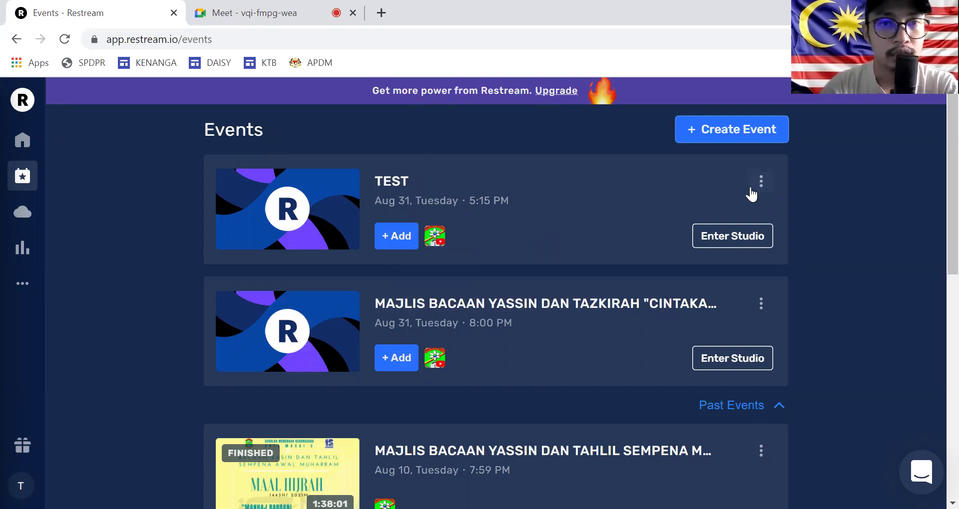
{"action": "left_click", "coordinate": [760, 185]}
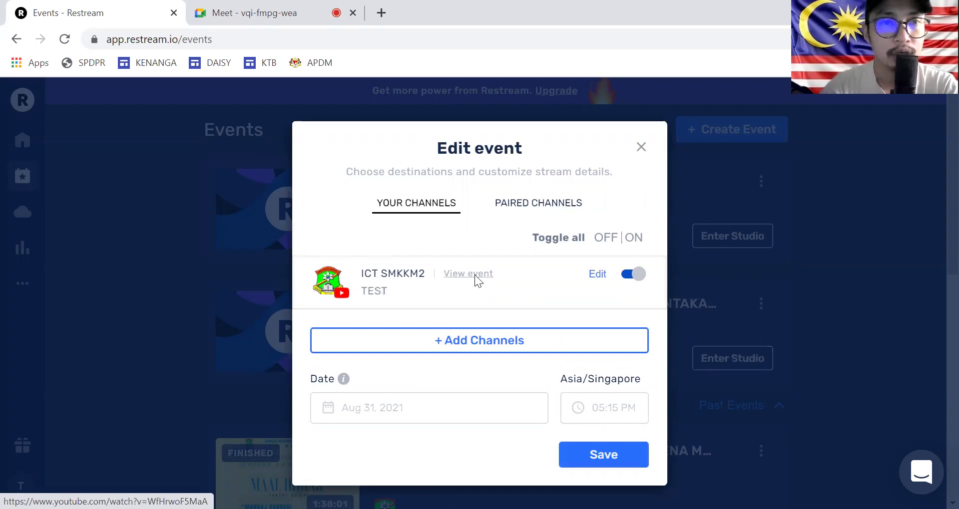
Step: Open the TEST event's YouTube page, copy its URL, and return to Restream
{"action": "left_click", "coordinate": [475, 275]}
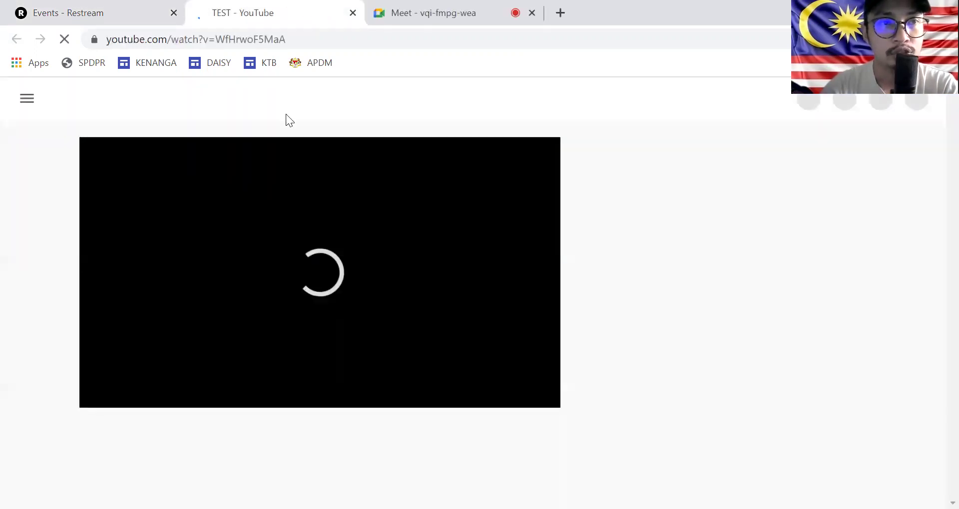
{"action": "left_click", "coordinate": [168, 44]}
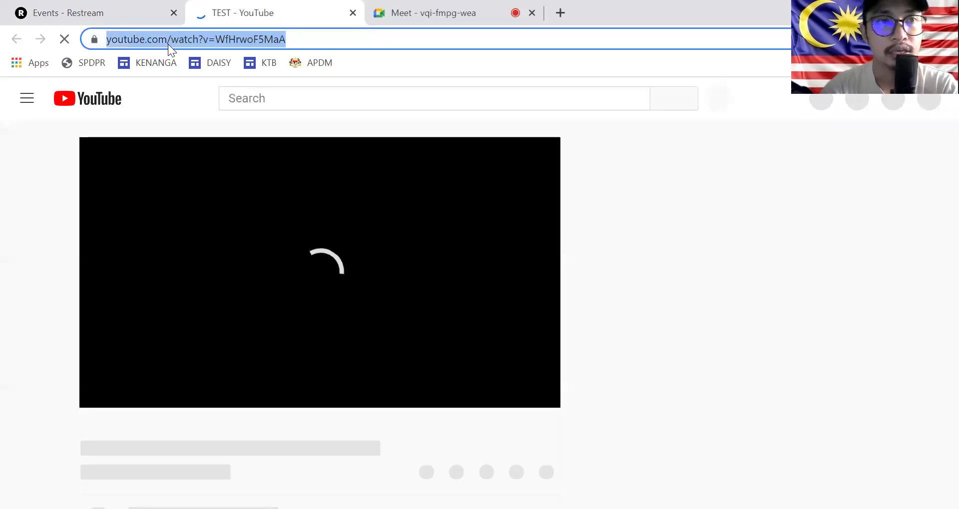
{"action": "right_click", "coordinate": [168, 44]}
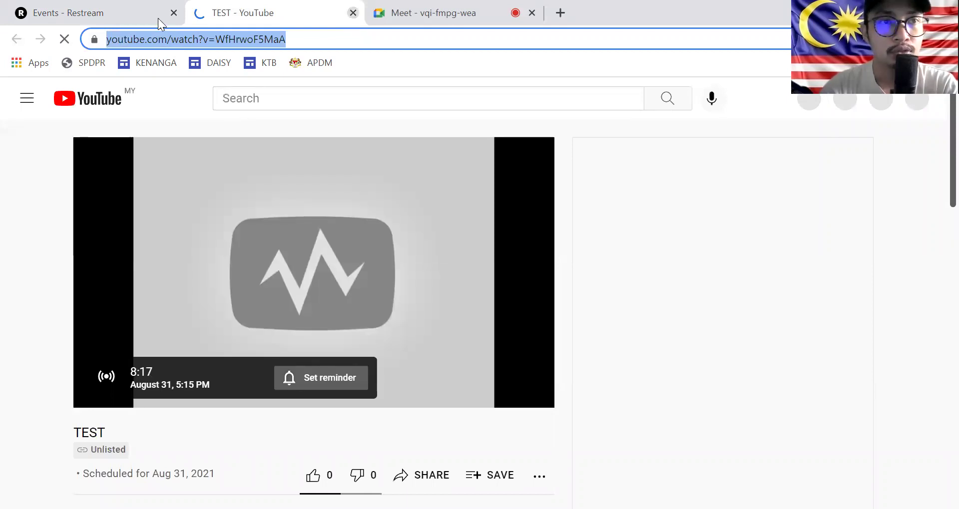
{"action": "left_click", "coordinate": [138, 16]}
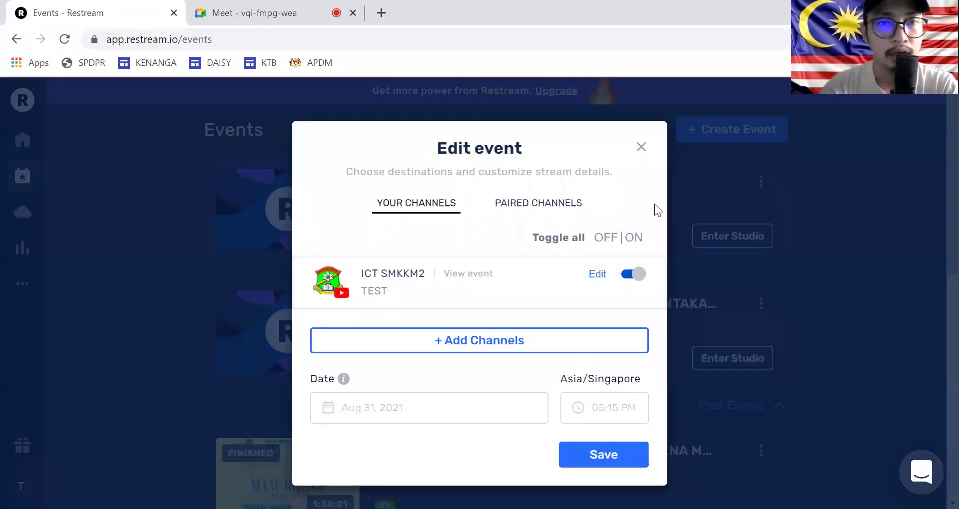
Step: Enter the studio for the TEST event and show the Captions list
{"action": "left_click", "coordinate": [715, 361]}
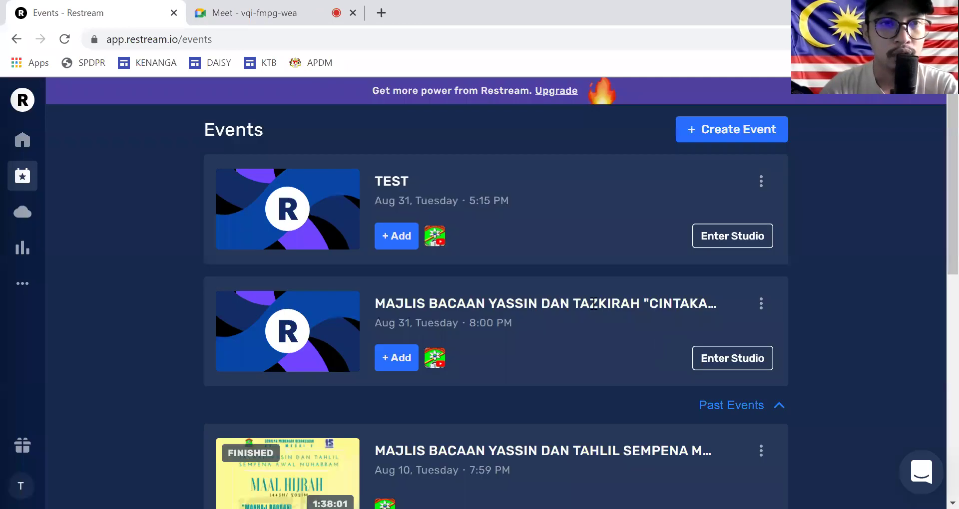
{"action": "left_click", "coordinate": [732, 244]}
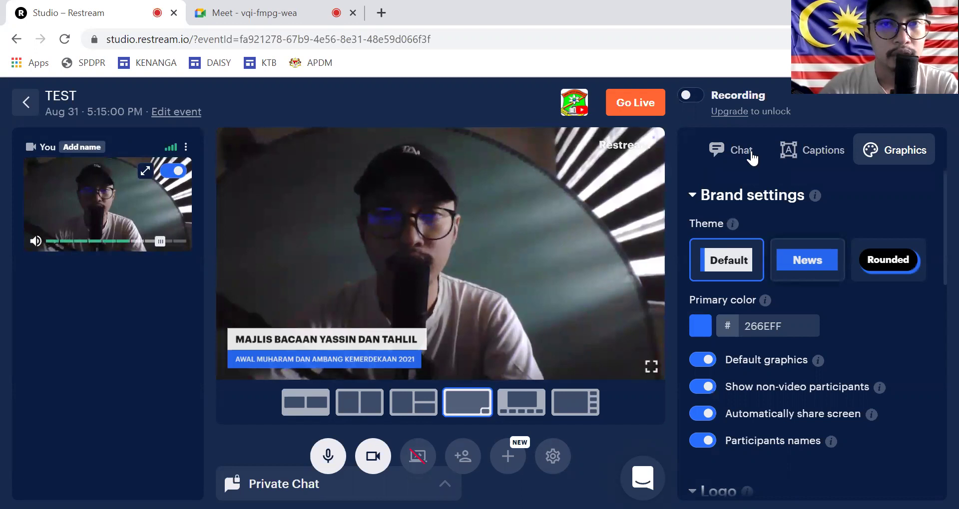
{"action": "left_click", "coordinate": [805, 153]}
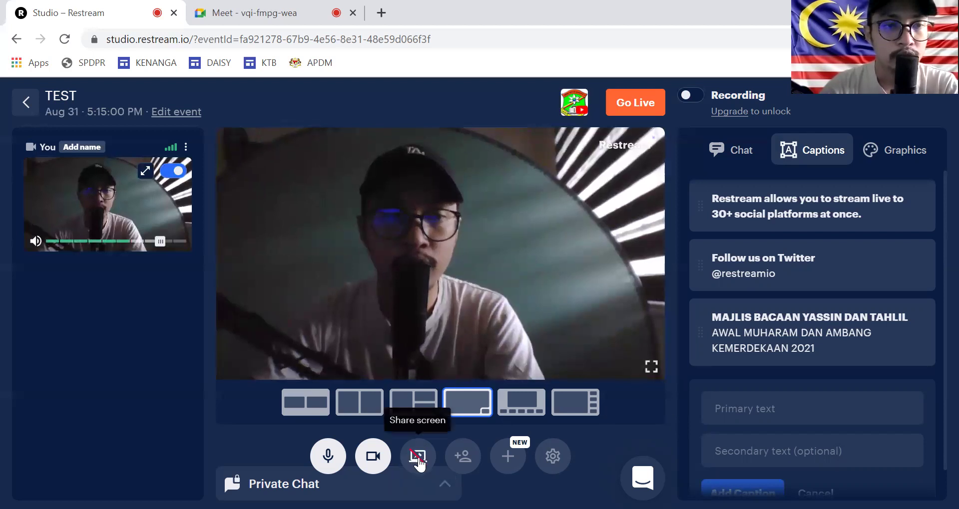
Step: Share the Google Meet Chrome tab with its audio into the studio
{"action": "left_click", "coordinate": [420, 459]}
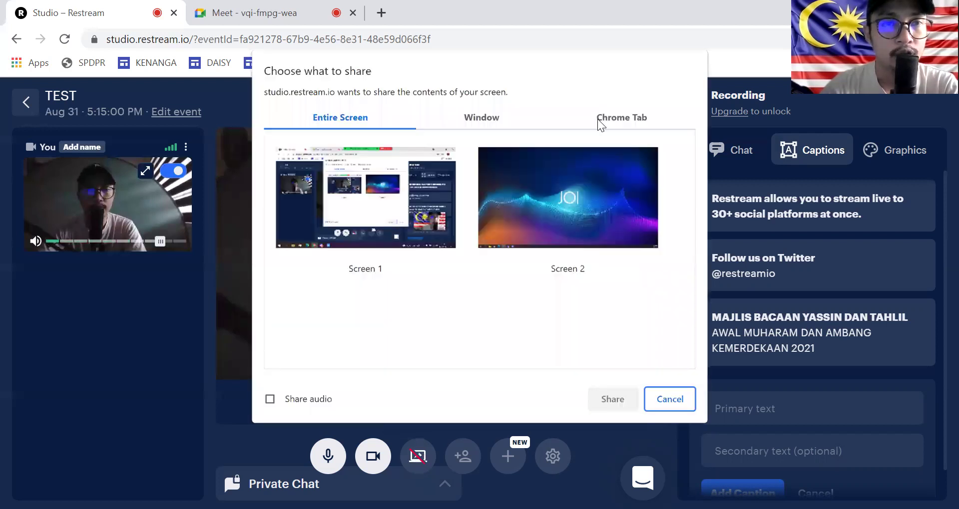
{"action": "left_click", "coordinate": [602, 121]}
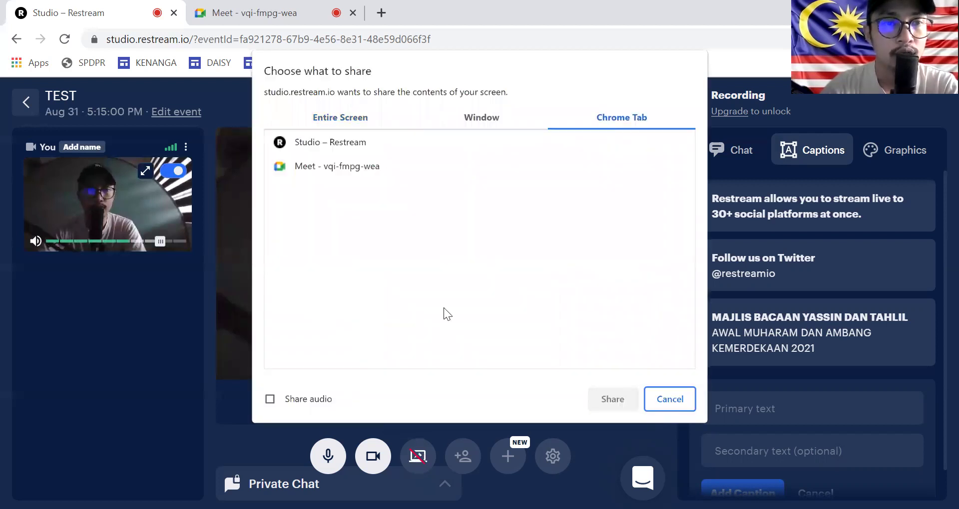
{"action": "left_click", "coordinate": [271, 401]}
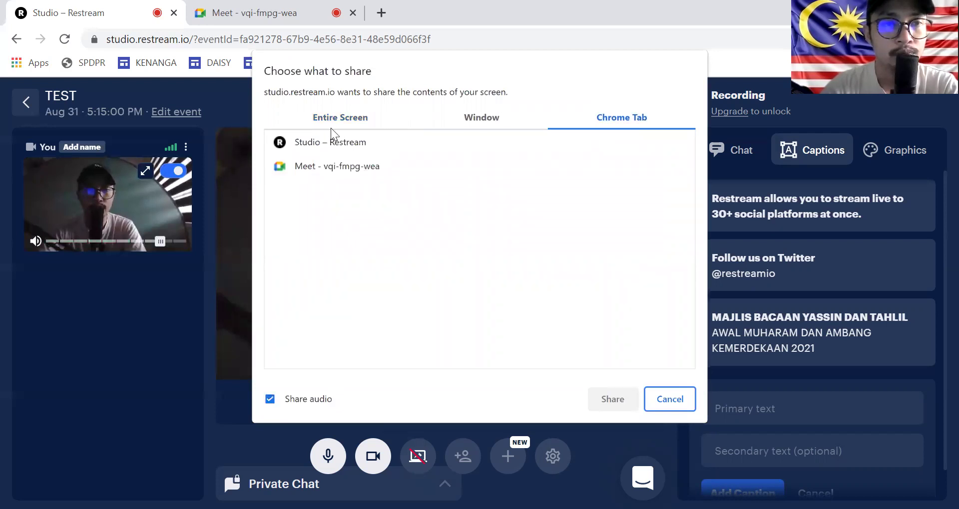
{"action": "left_click", "coordinate": [322, 170]}
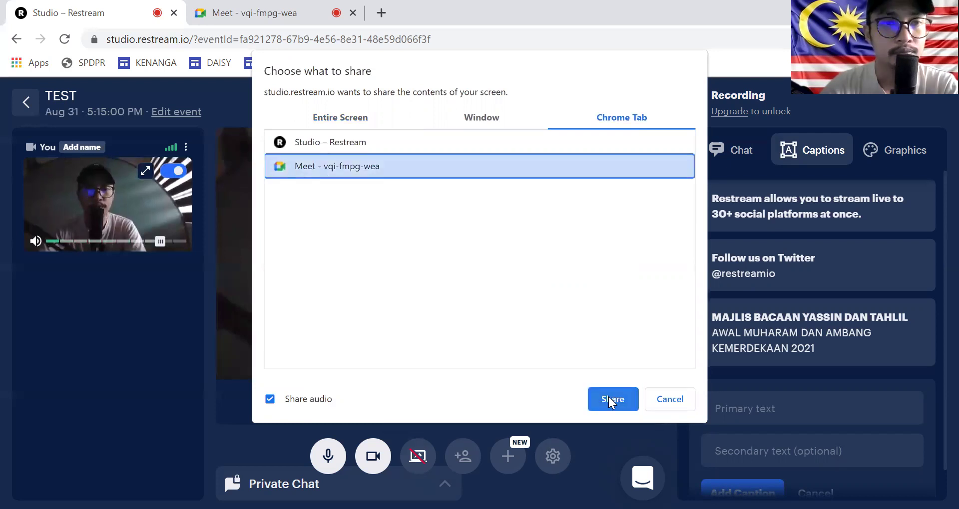
{"action": "left_click", "coordinate": [608, 399]}
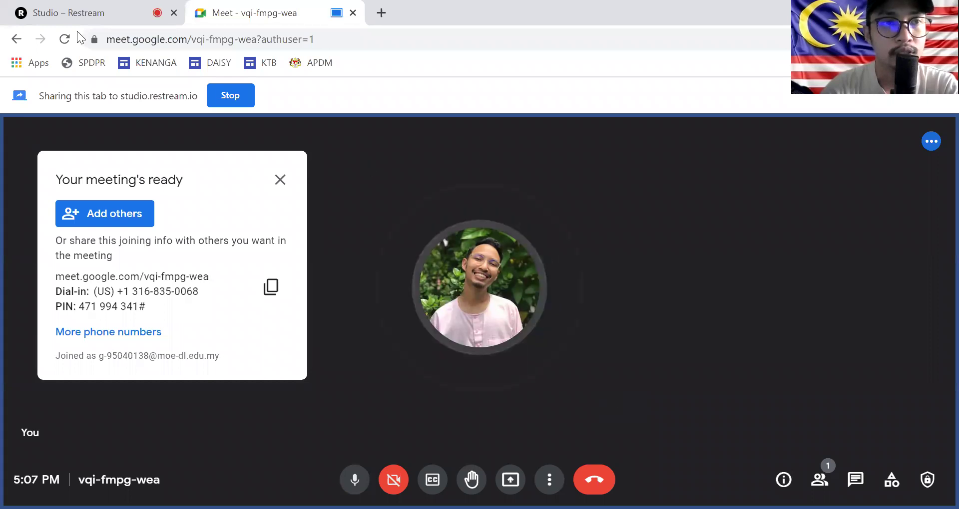
{"action": "left_click", "coordinate": [83, 14]}
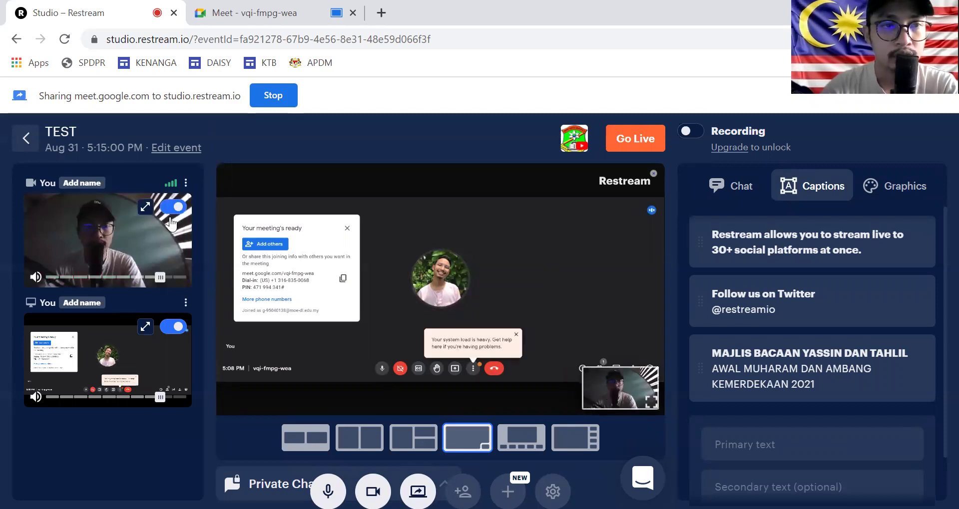
Step: Switch the stage to Cinema layout, toggling the webcam tile off and back on
{"action": "left_click", "coordinate": [179, 209]}
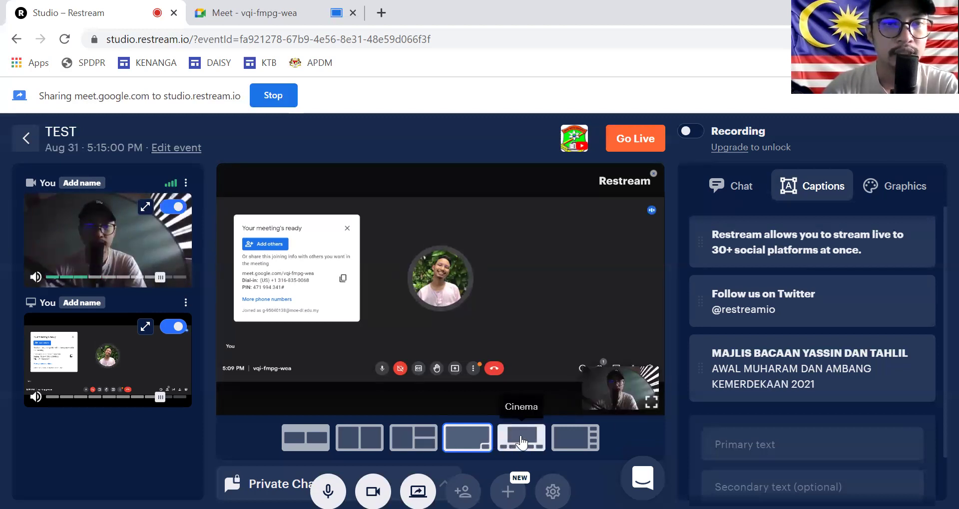
{"action": "left_click", "coordinate": [531, 451]}
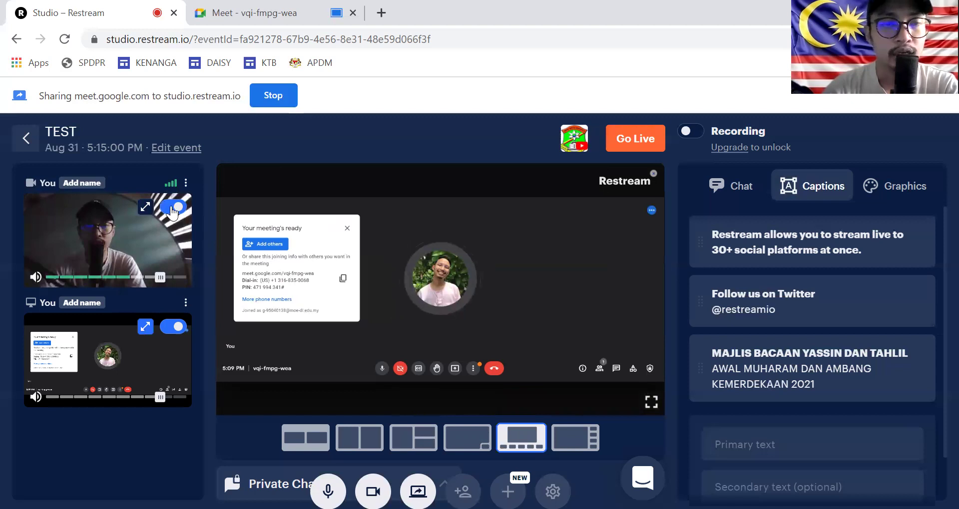
{"action": "left_click", "coordinate": [173, 207]}
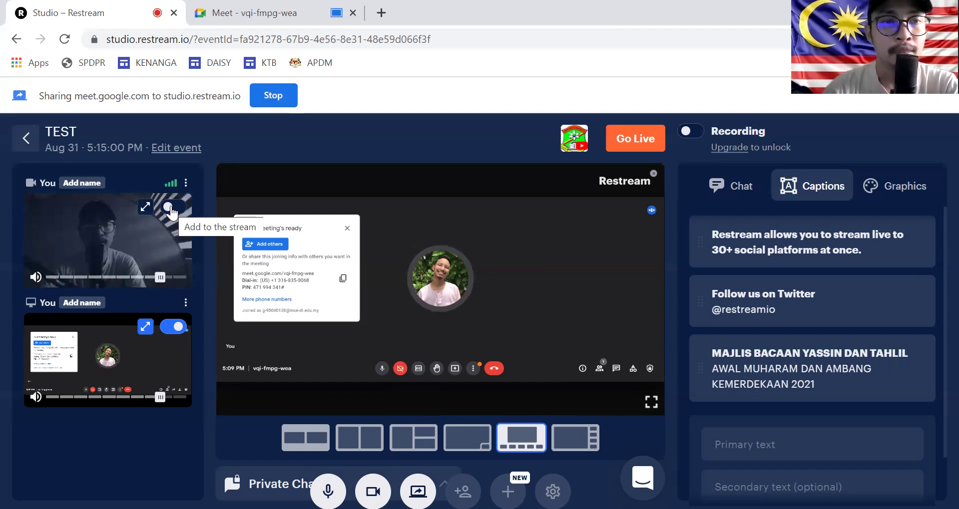
{"action": "left_click", "coordinate": [170, 208]}
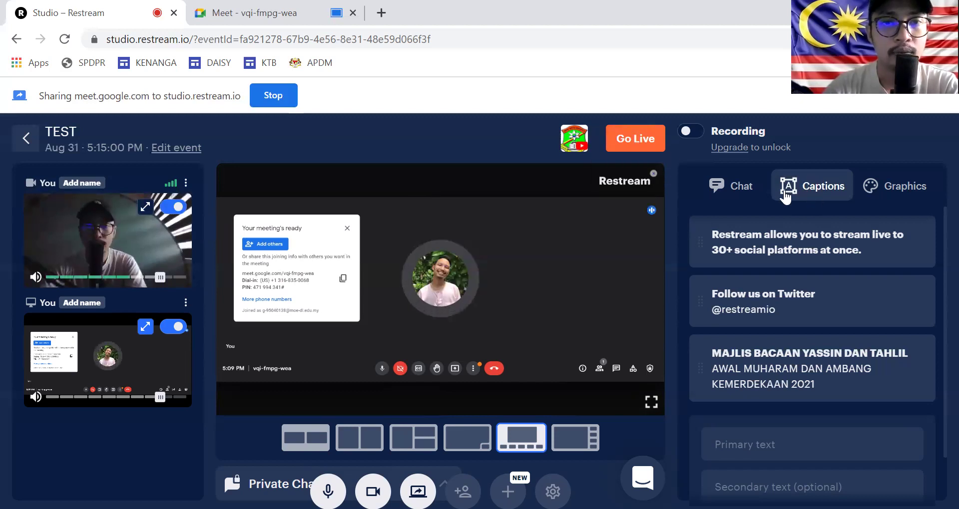
Step: Show and then hide the 'MAJLIS BACAAN YASSIN DAN TAHLIL' caption on stream
{"action": "scroll", "coordinate": [743, 307], "scroll_direction": "down", "scroll_amount": 1}
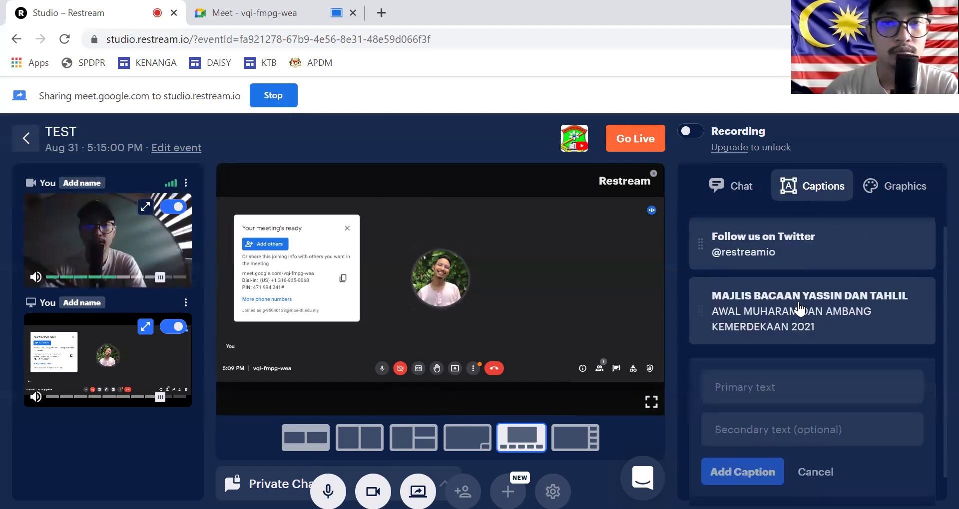
{"action": "left_click", "coordinate": [799, 310]}
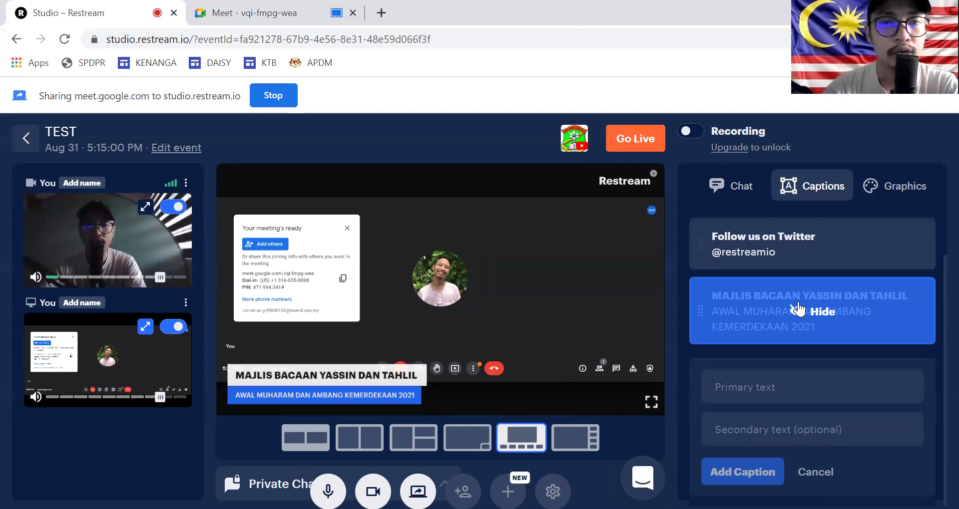
{"action": "left_click", "coordinate": [799, 310]}
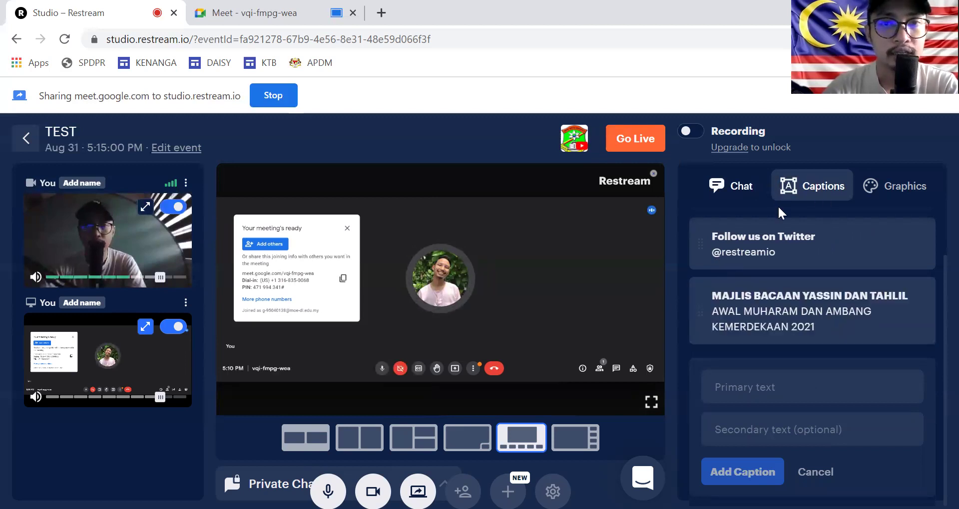
Step: Check the Chat panel, then browse the Graphics overlays and video clips
{"action": "left_click", "coordinate": [762, 198]}
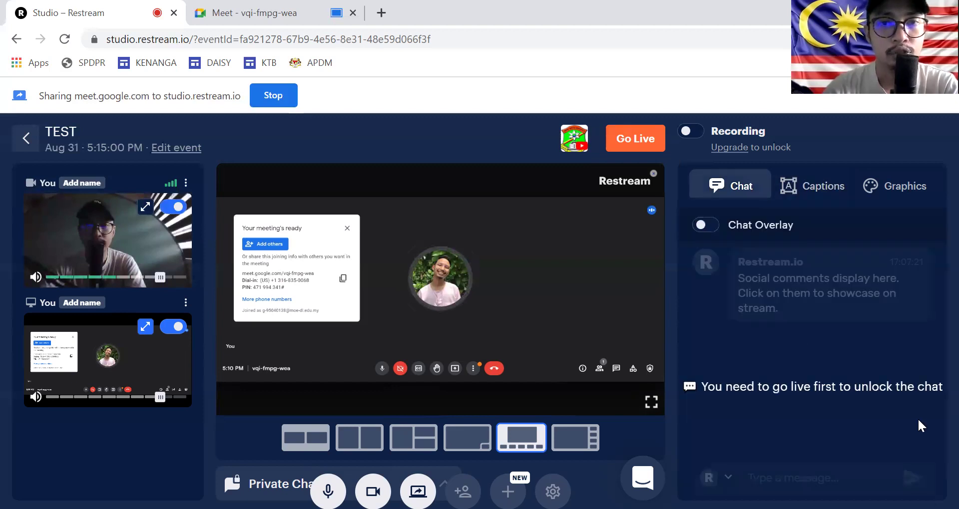
{"action": "left_click", "coordinate": [897, 192]}
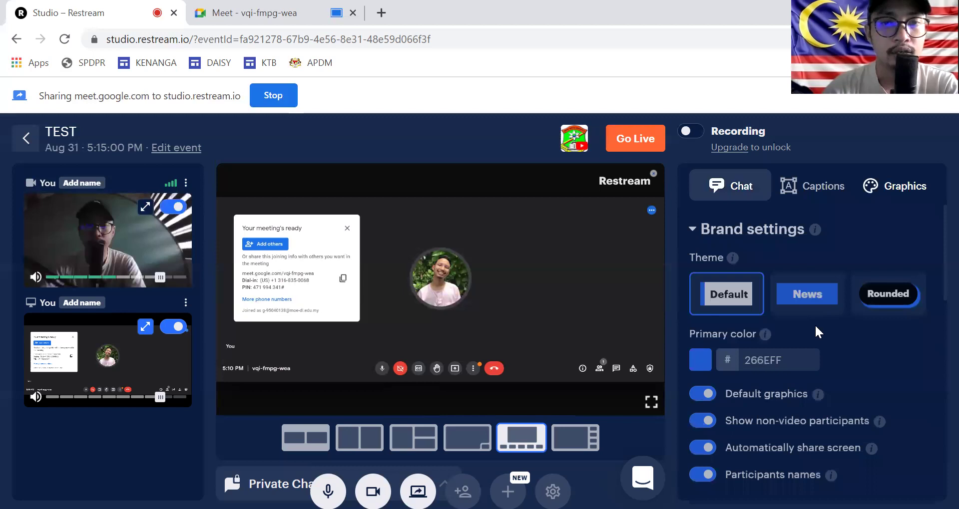
{"action": "scroll", "coordinate": [775, 252], "scroll_direction": "down", "scroll_amount": 8}
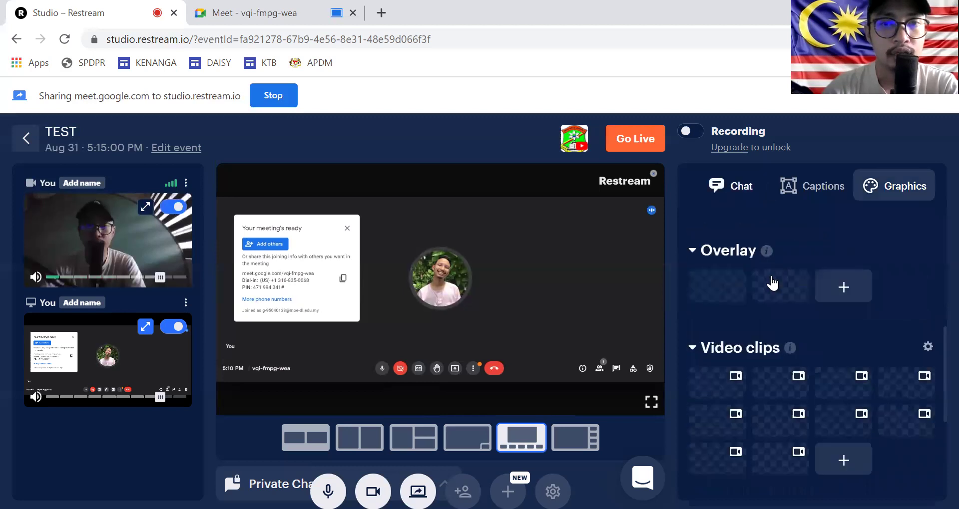
{"action": "scroll", "coordinate": [772, 283], "scroll_direction": "down", "scroll_amount": 2}
{"action": "scroll", "coordinate": [732, 315], "scroll_direction": "up", "scroll_amount": 2}
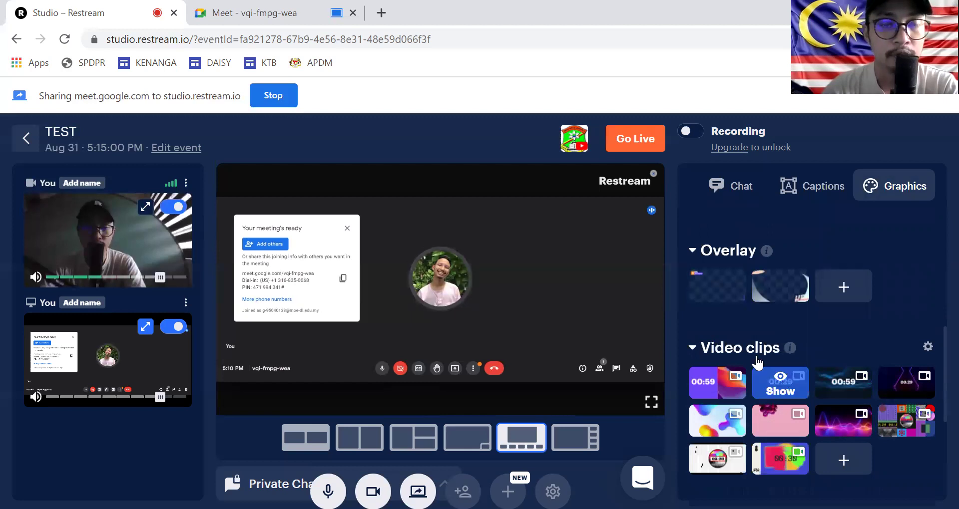
Step: Go Live with the TEST event, then open its Edit event settings page in a new tab
{"action": "left_click", "coordinate": [626, 139]}
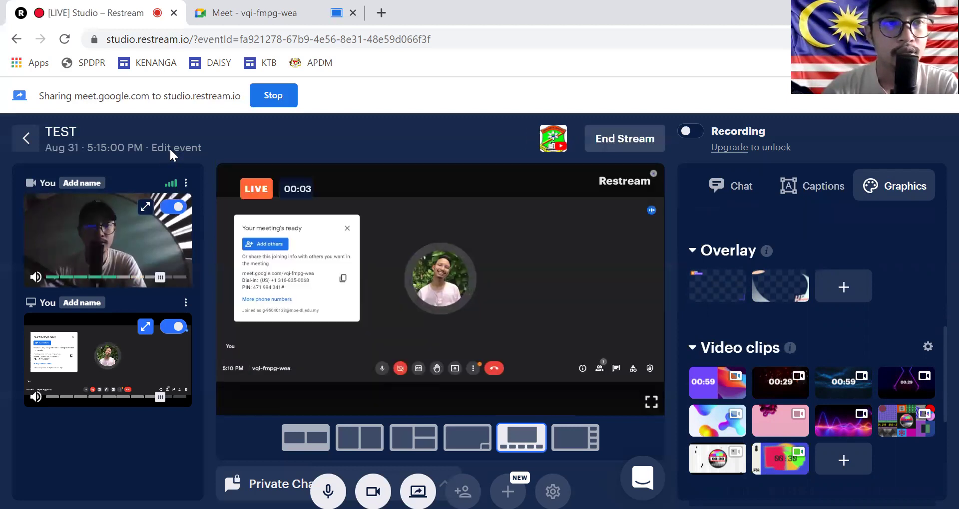
{"action": "left_click", "coordinate": [169, 147]}
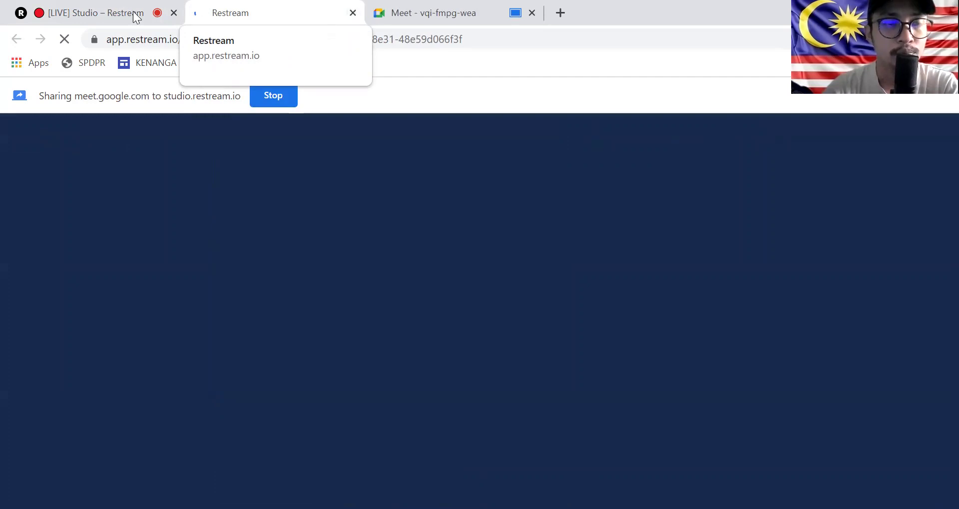
Step: From the TEST event settings, open the YouTube channel's View event watch page
{"action": "left_click", "coordinate": [102, 14]}
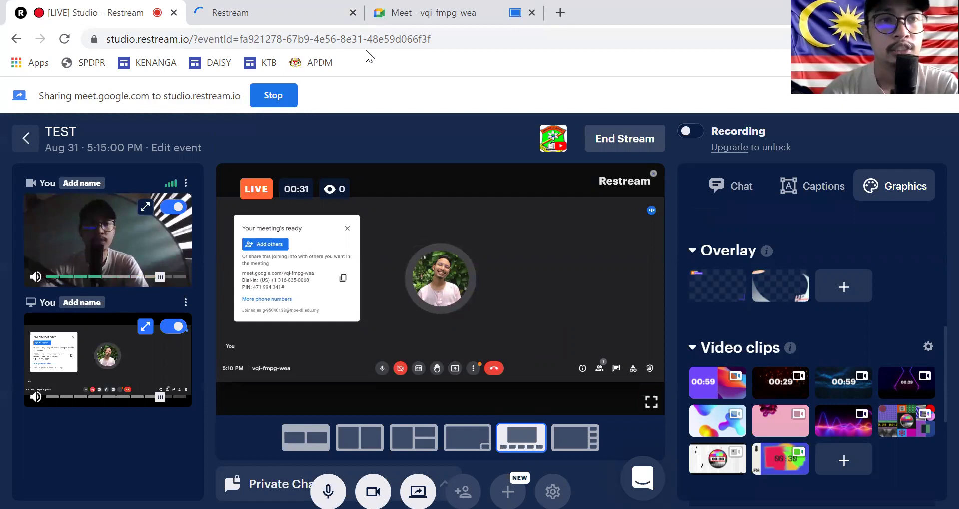
{"action": "key", "text": "ctrl+Tab"}
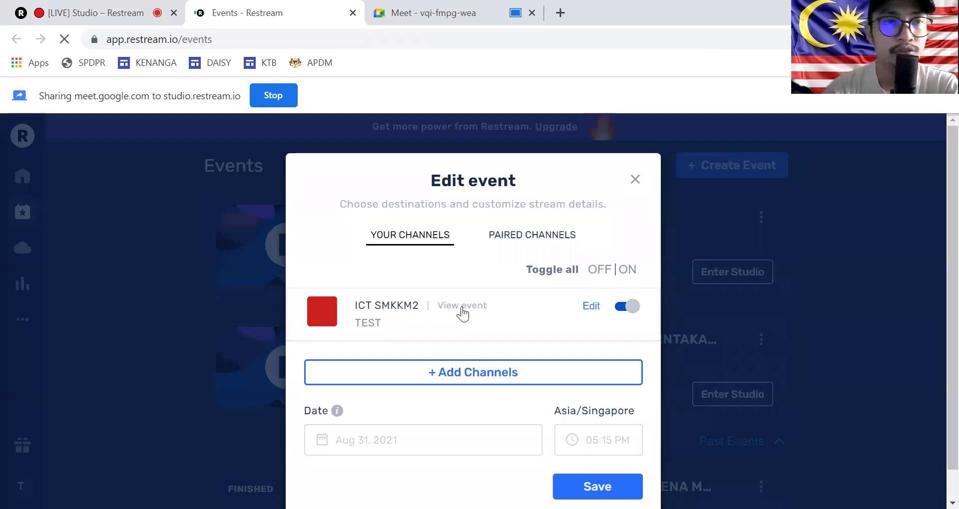
{"action": "left_click", "coordinate": [462, 306]}
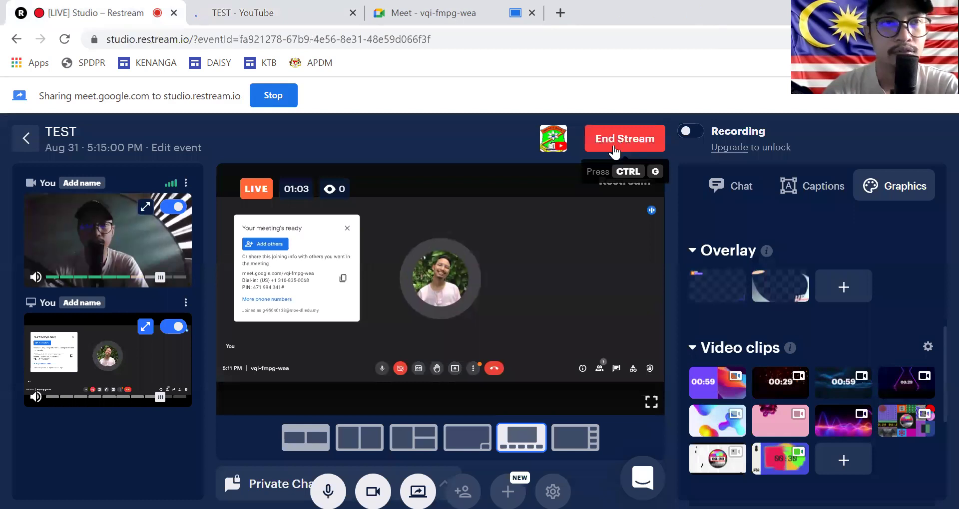
{"action": "key", "text": "ctrl+Tab"}
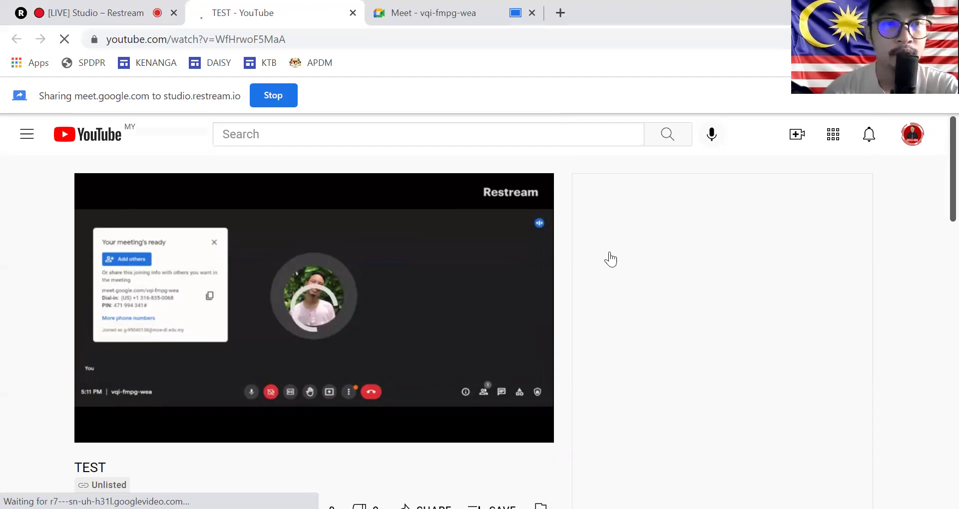
{"action": "left_click", "coordinate": [121, 11]}
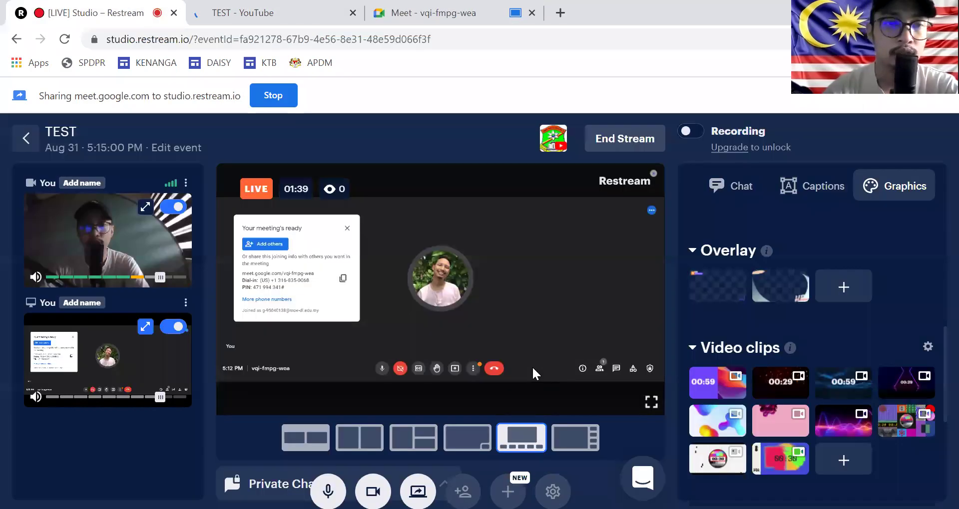